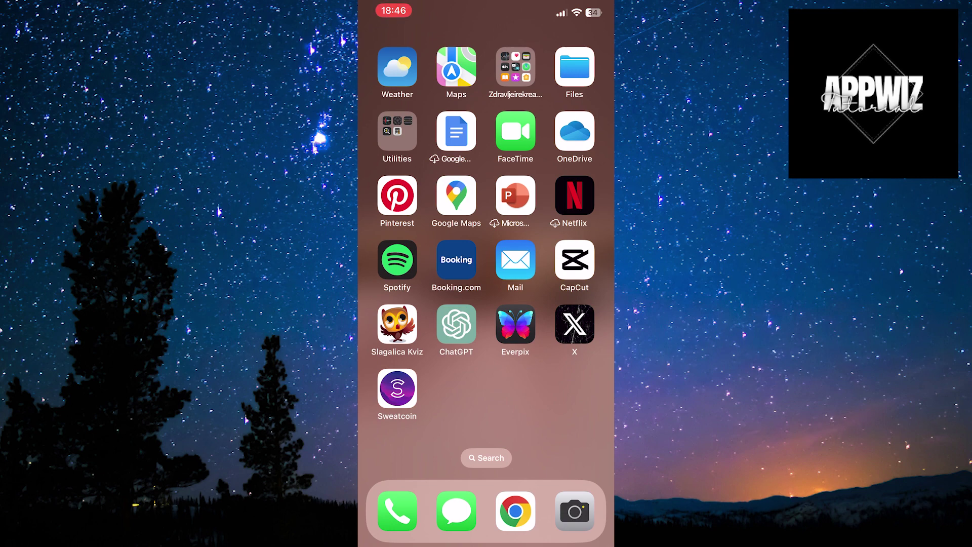
- Launch CapCut and create a new project from a Recents photo of trees at sunset
{"action": "left_click", "coordinate": [575, 260]}
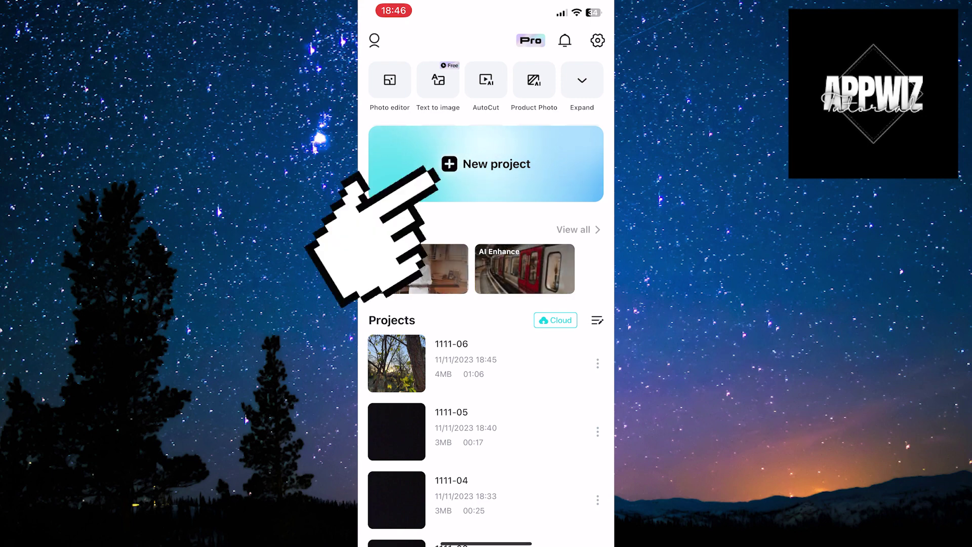
{"action": "left_click", "coordinate": [486, 165]}
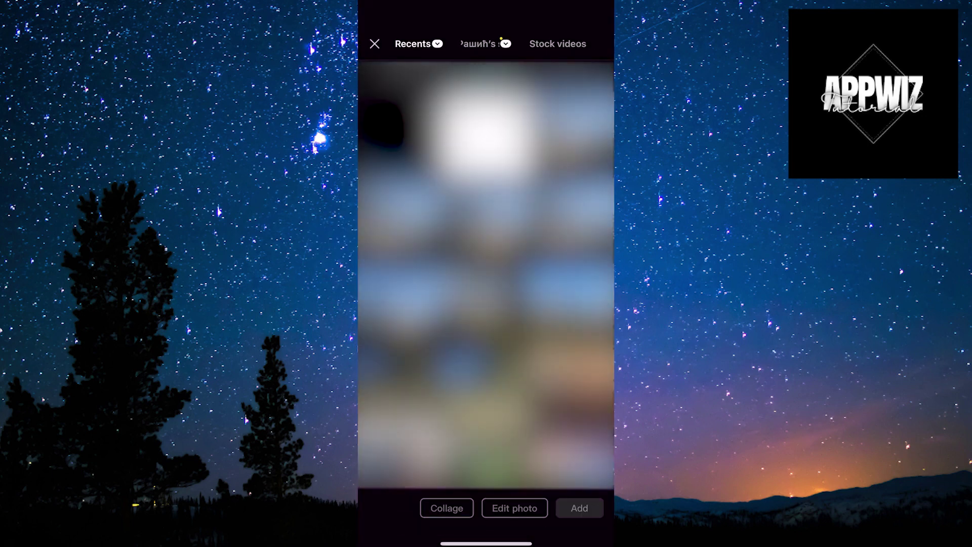
{"action": "left_click", "coordinate": [486, 304]}
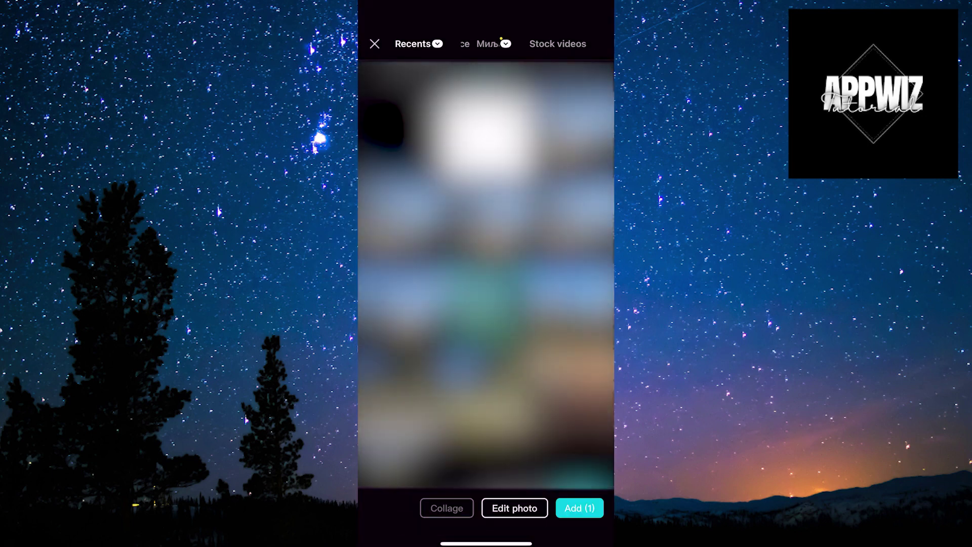
{"action": "left_click", "coordinate": [580, 508]}
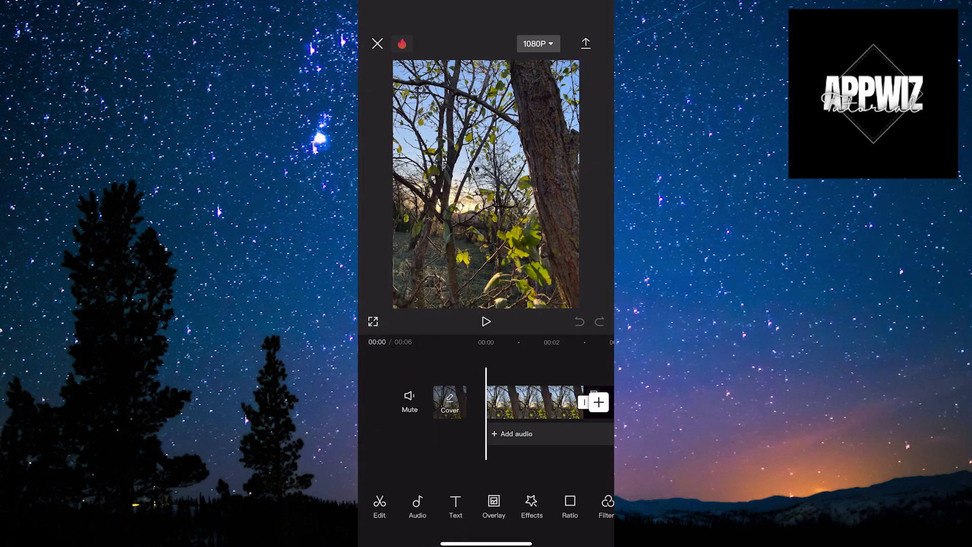
- Stretch the photo clip so the project runs 00:16 instead of 6 seconds
{"action": "left_click_drag", "start_coordinate": [532, 401], "coordinate": [456, 401]}
{"action": "left_click", "coordinate": [516, 401]}
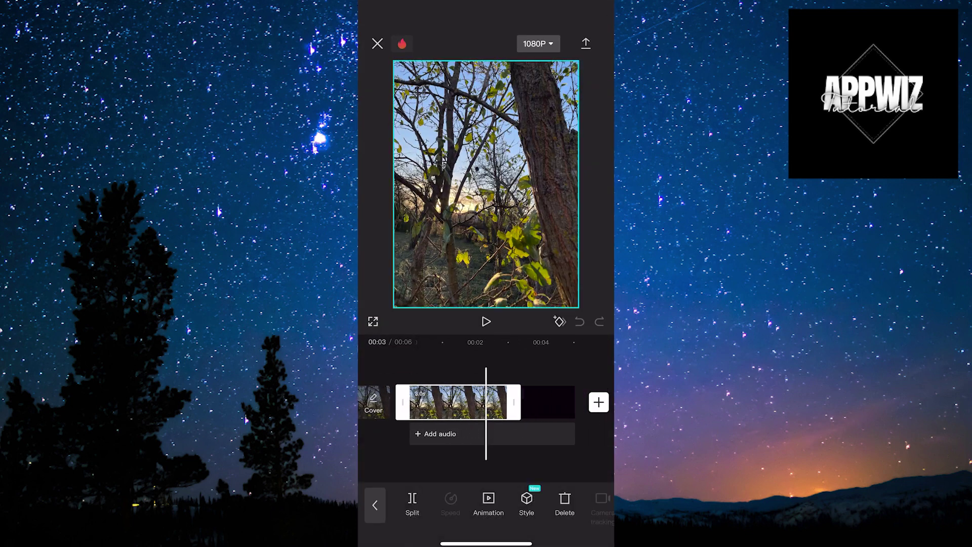
{"action": "left_click_drag", "start_coordinate": [515, 401], "coordinate": [600, 401]}
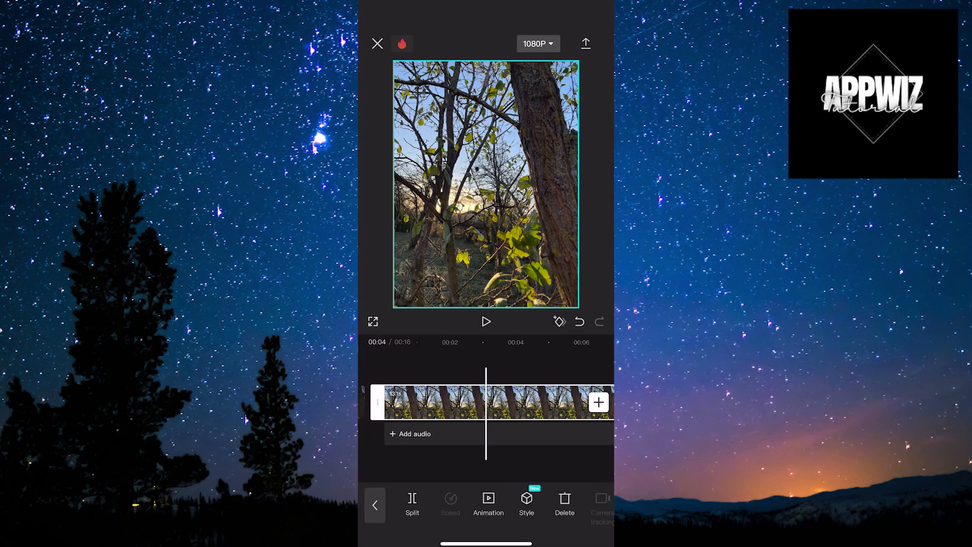
{"action": "left_click_drag", "start_coordinate": [425, 401], "coordinate": [524, 401]}
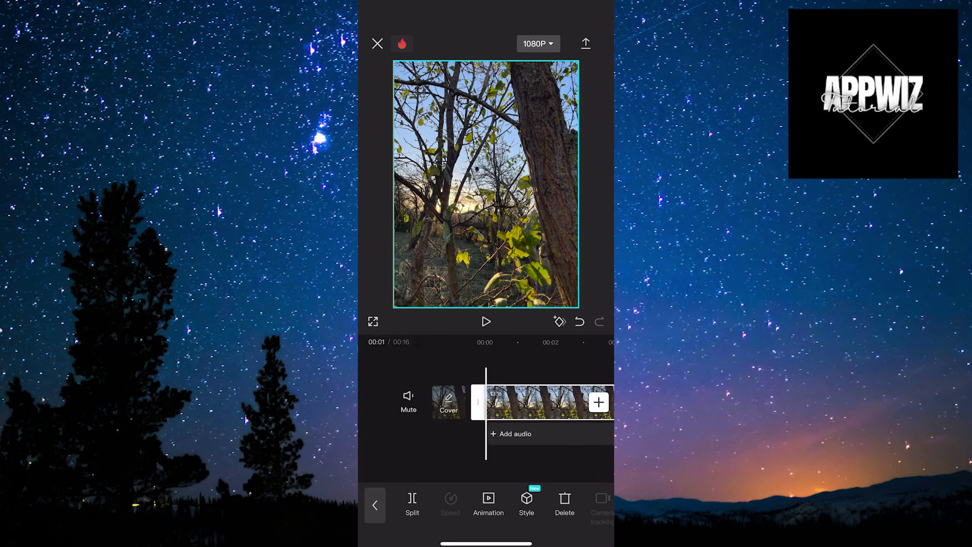
{"action": "left_click", "coordinate": [512, 434]}
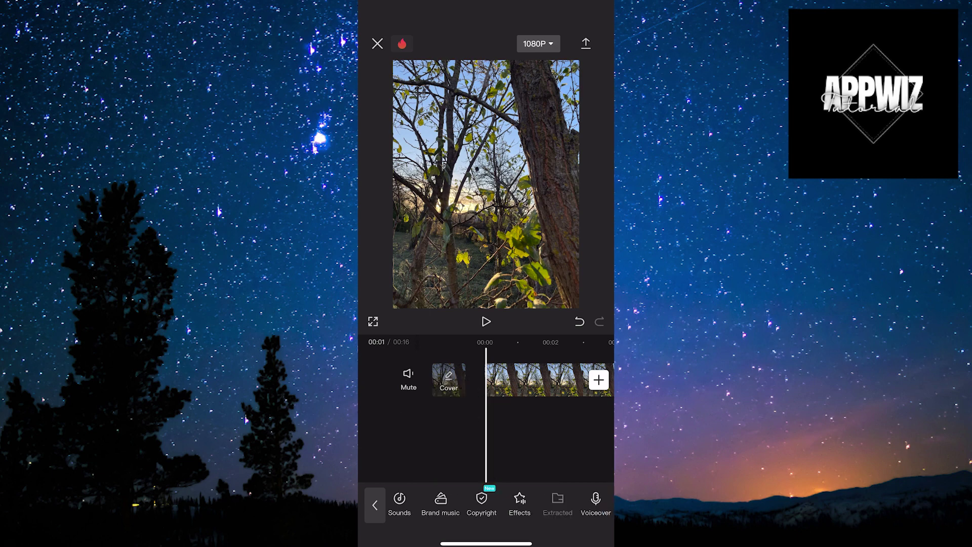
- Import sound only from a gallery video as the project's audio track via Extracted
{"action": "left_click", "coordinate": [558, 501]}
{"action": "scroll", "coordinate": [486, 304], "scroll_direction": "down", "scroll_amount": 2}
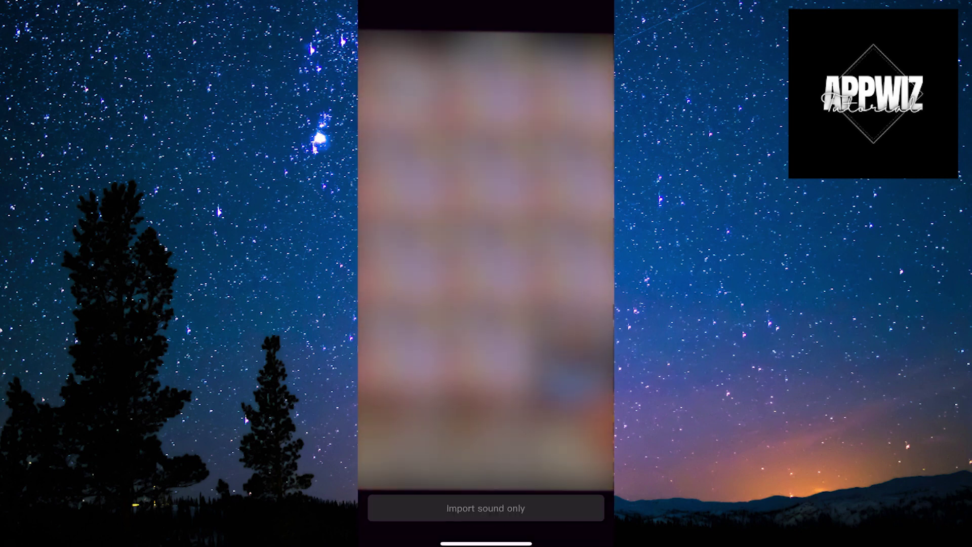
{"action": "left_click", "coordinate": [486, 266]}
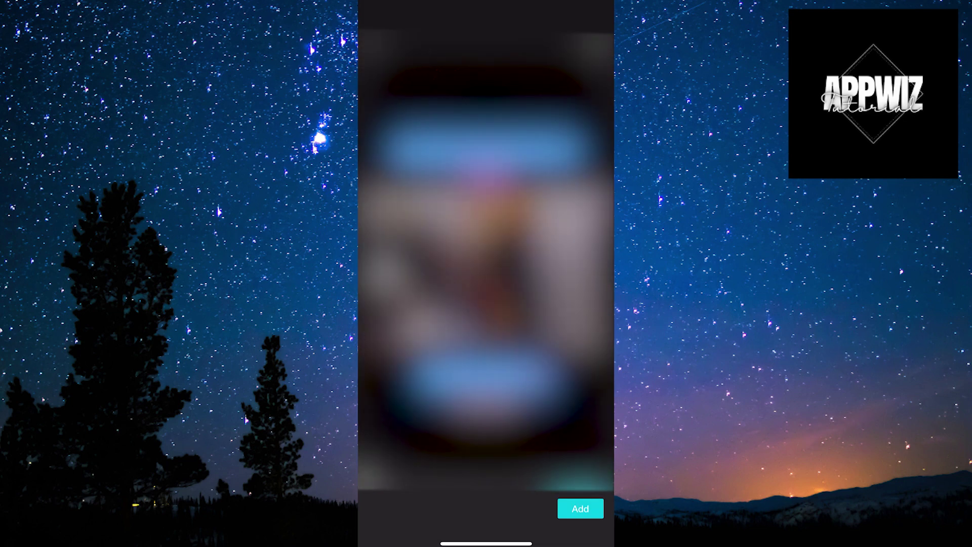
{"action": "left_click", "coordinate": [580, 508]}
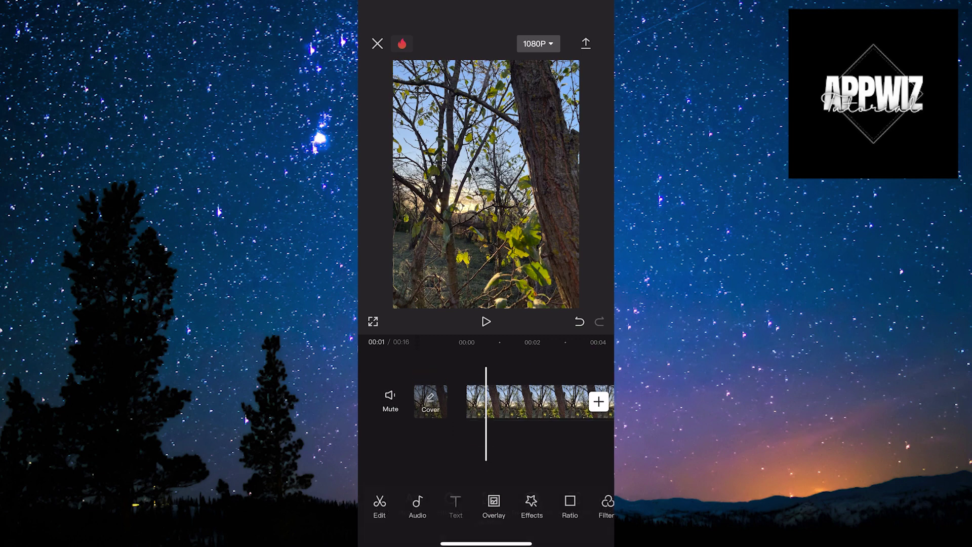
- Set up Auto lyrics with Audio as the sound source and English as the language
{"action": "left_click", "coordinate": [455, 504]}
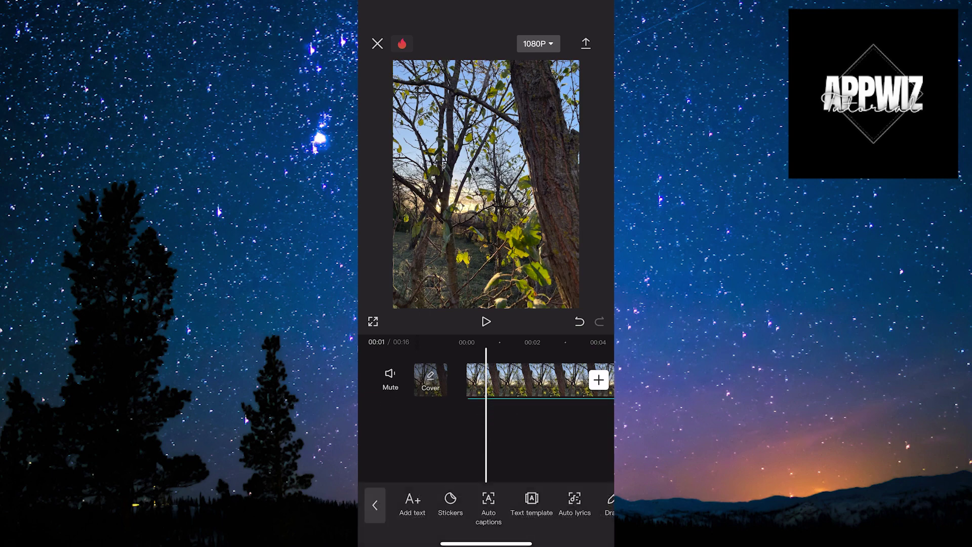
{"action": "left_click", "coordinate": [574, 502]}
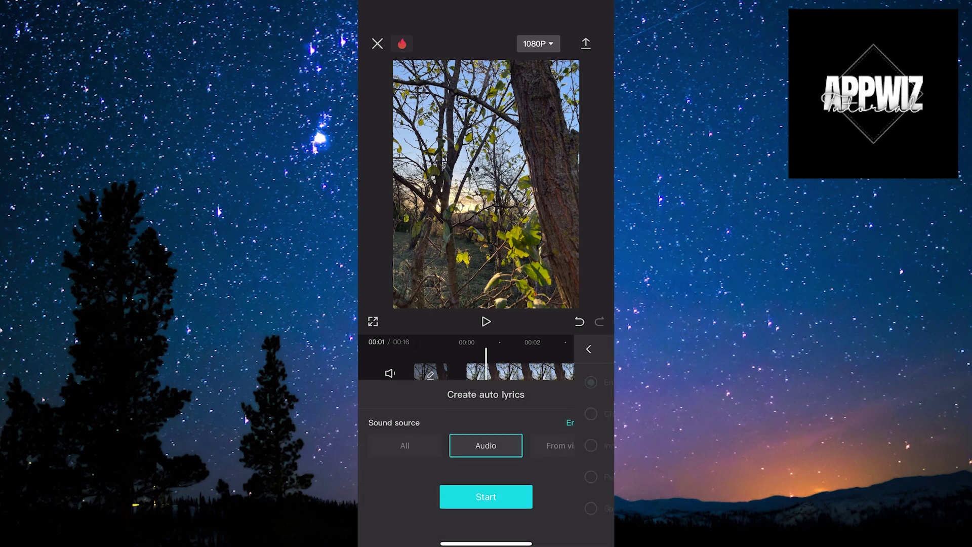
{"action": "left_click", "coordinate": [585, 423]}
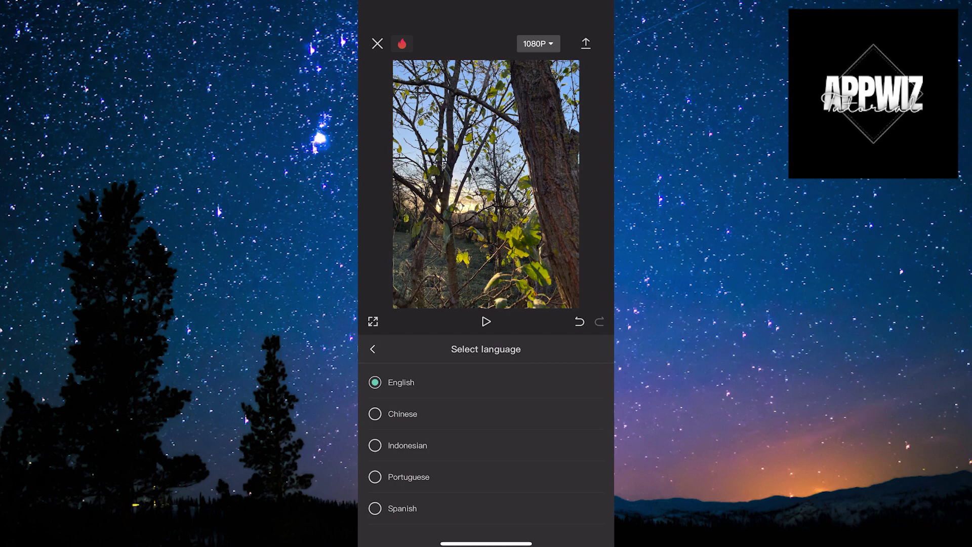
{"action": "left_click", "coordinate": [375, 414]}
{"action": "left_click", "coordinate": [375, 444]}
{"action": "left_click", "coordinate": [375, 477]}
{"action": "left_click", "coordinate": [375, 382]}
- Leave the language list and start generating the lyric captions
{"action": "left_click", "coordinate": [372, 348]}
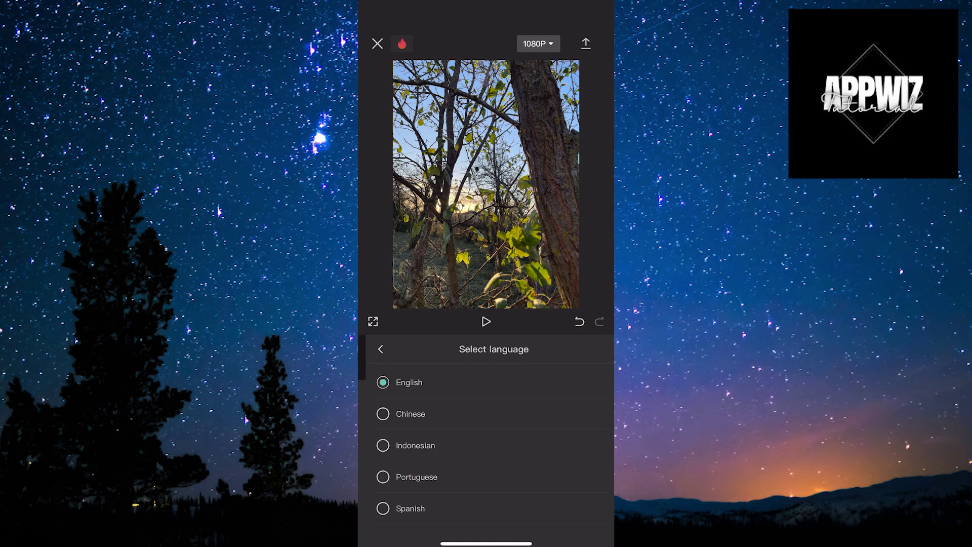
{"action": "left_click", "coordinate": [380, 348]}
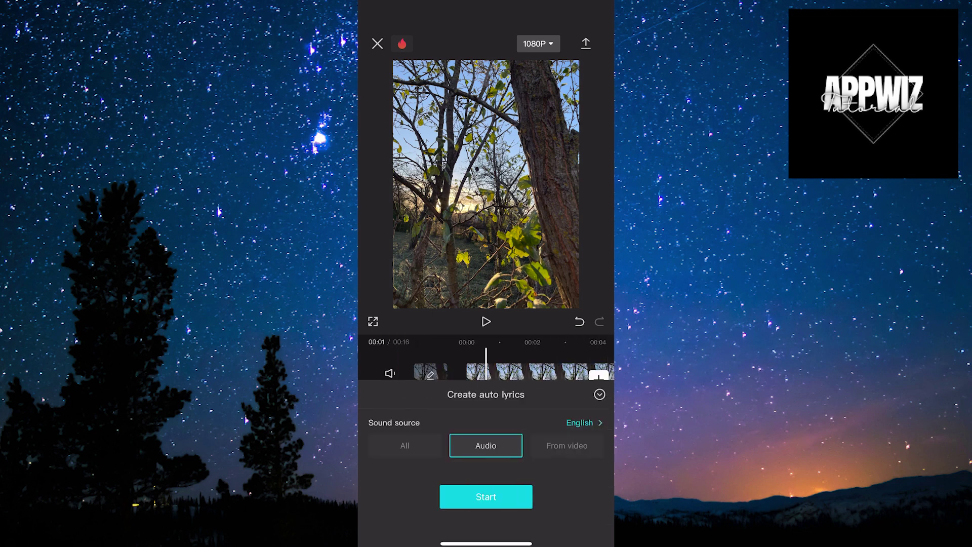
{"action": "left_click", "coordinate": [485, 496]}
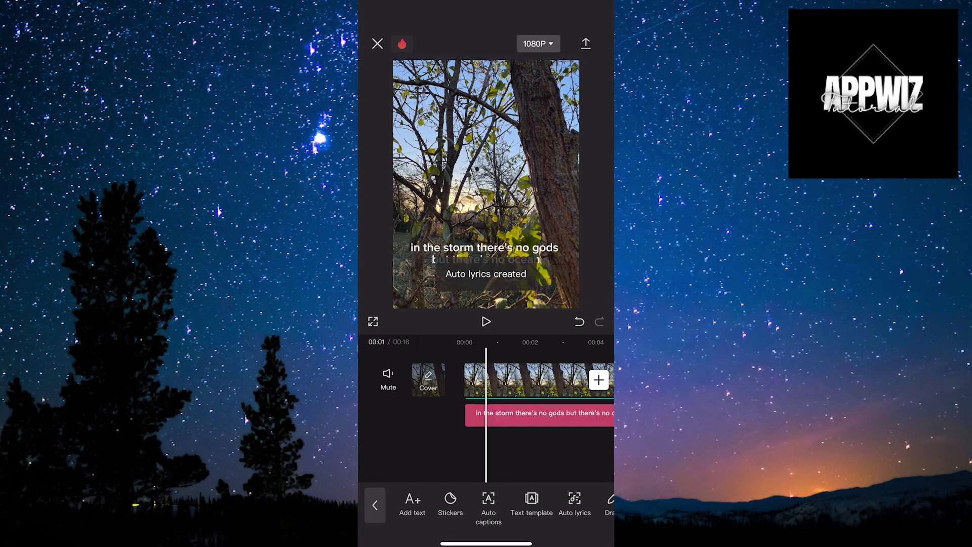
- Scrub the timeline forward and back to review the generated lyric captions
{"action": "left_click_drag", "start_coordinate": [577, 447], "coordinate": [395, 448]}
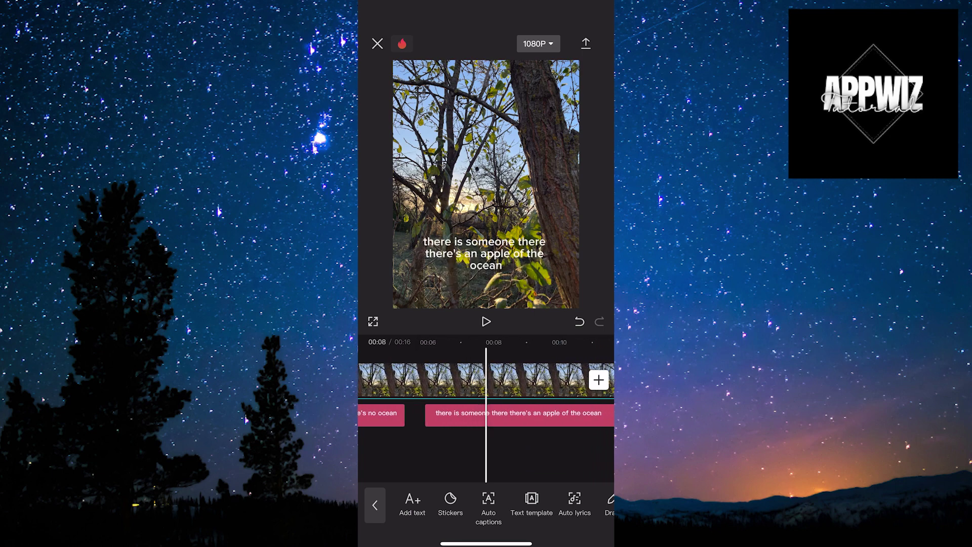
{"action": "left_click_drag", "start_coordinate": [395, 448], "coordinate": [592, 449]}
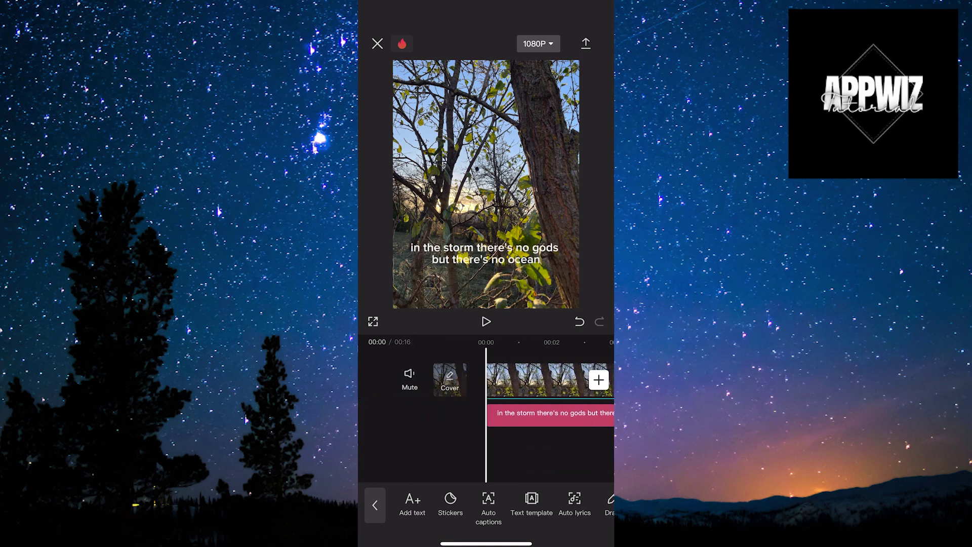
- Give the lyric captions the Italic font after trying Aurora and Sequel
{"action": "left_click", "coordinate": [547, 412]}
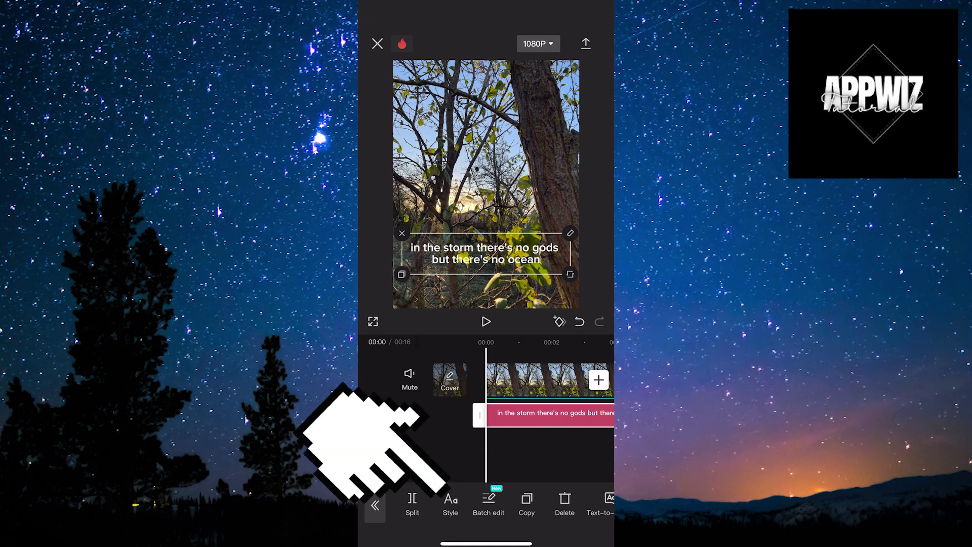
{"action": "left_click", "coordinate": [451, 501]}
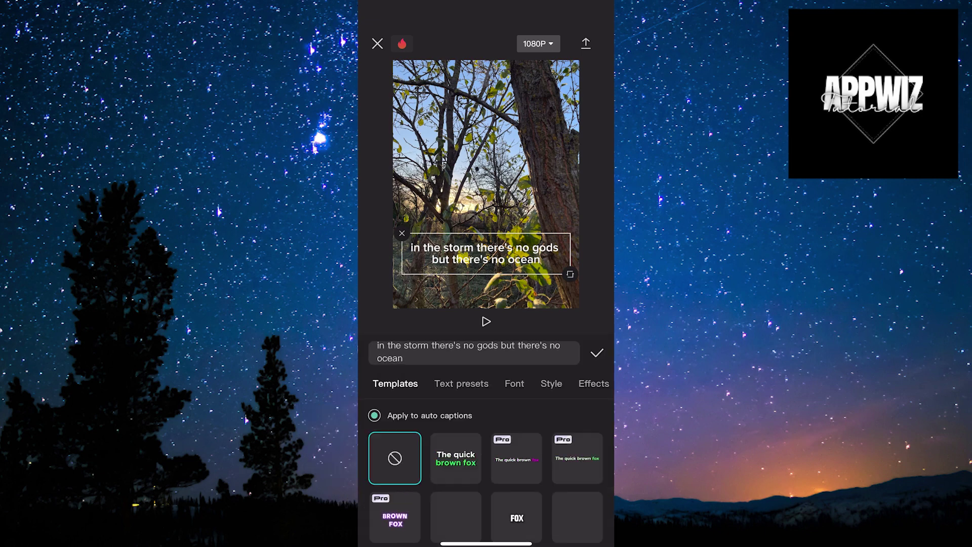
{"action": "left_click", "coordinate": [514, 383]}
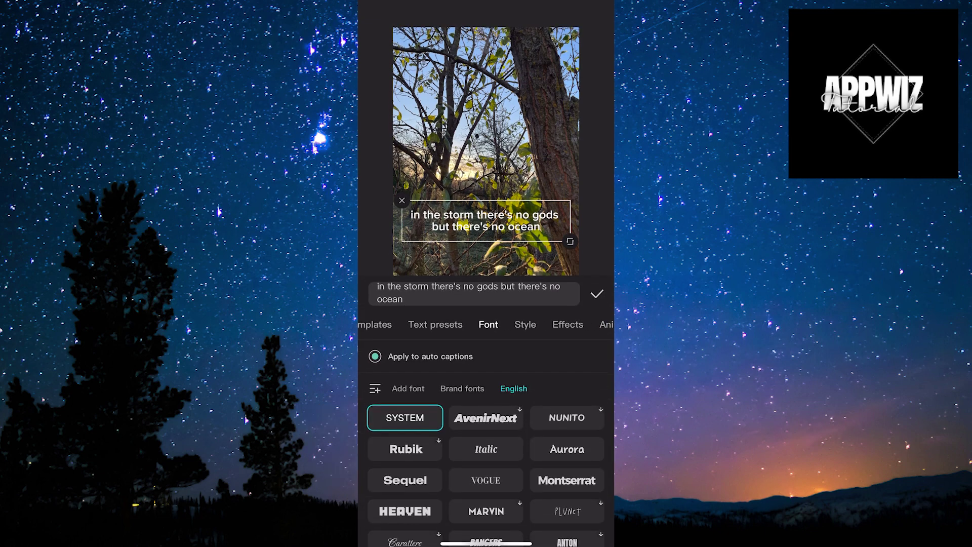
{"action": "left_click", "coordinate": [486, 449]}
{"action": "left_click", "coordinate": [567, 448]}
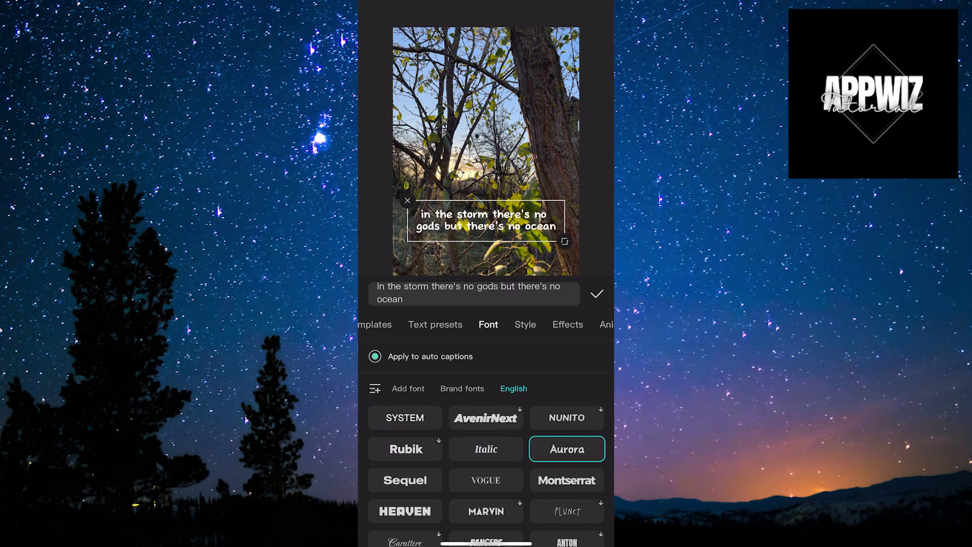
{"action": "left_click", "coordinate": [404, 480]}
{"action": "left_click", "coordinate": [486, 448]}
- Make the caption text green with a light background tile and confirm the styling
{"action": "left_click", "coordinate": [526, 324]}
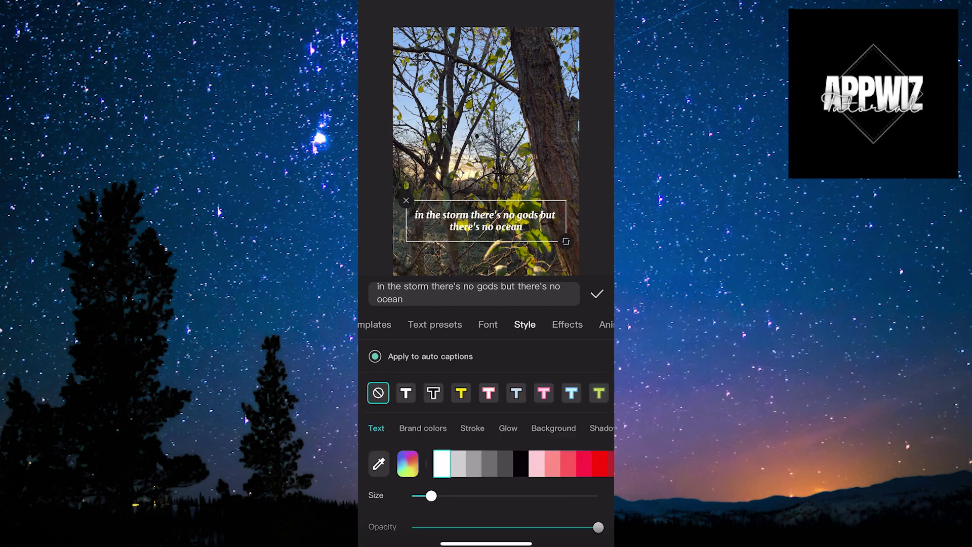
{"action": "left_click", "coordinate": [488, 393]}
{"action": "left_click_drag", "start_coordinate": [517, 393], "coordinate": [486, 393]}
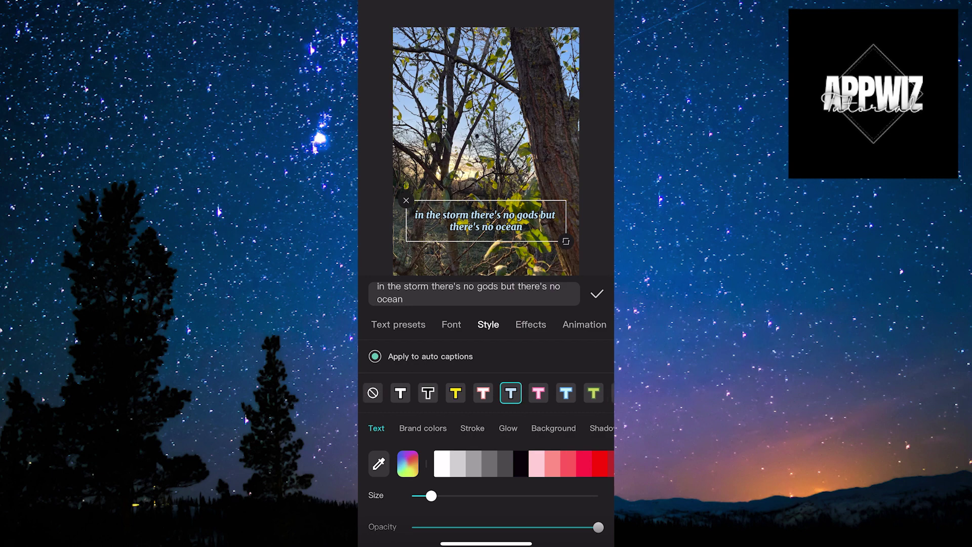
{"action": "left_click", "coordinate": [569, 392]}
{"action": "left_click_drag", "start_coordinate": [569, 393], "coordinate": [486, 393]}
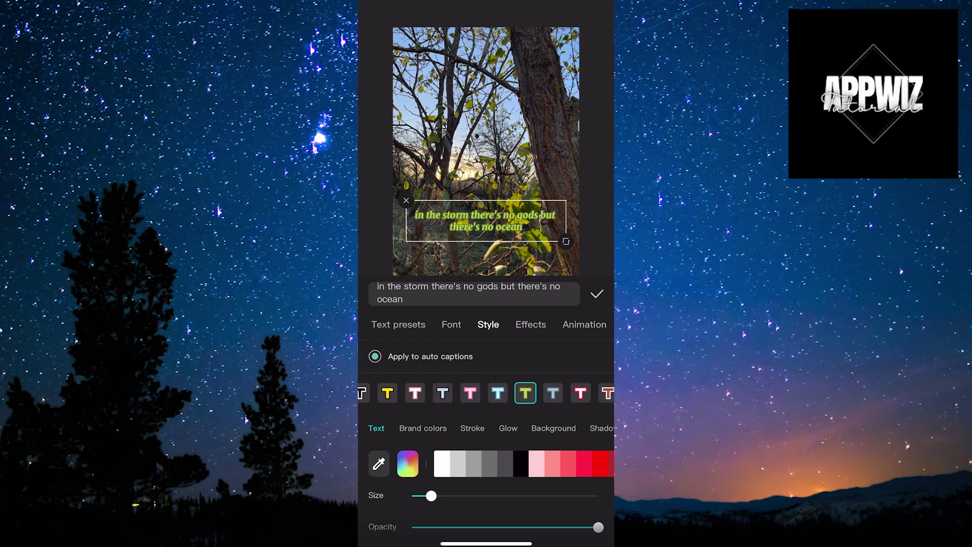
{"action": "left_click", "coordinate": [553, 428]}
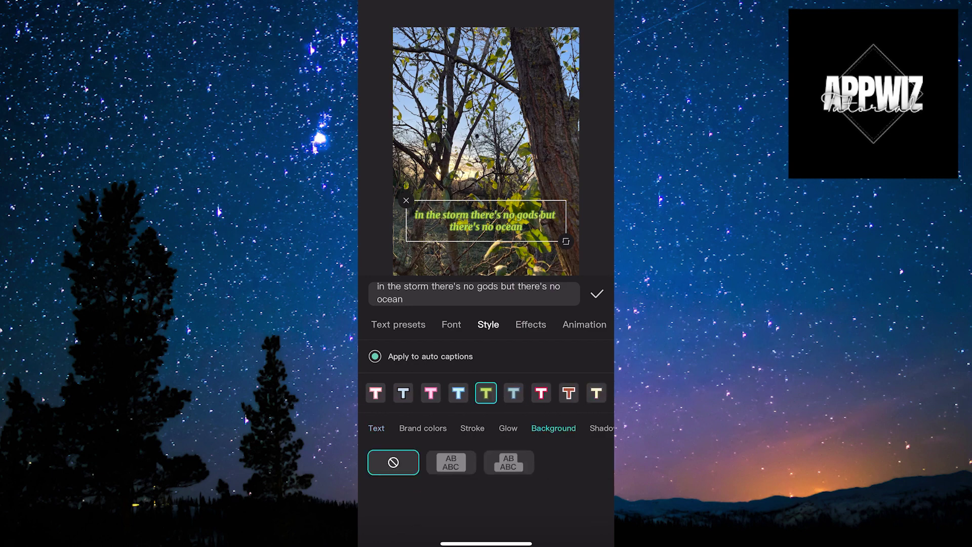
{"action": "left_click", "coordinate": [451, 461]}
{"action": "left_click", "coordinate": [531, 324]}
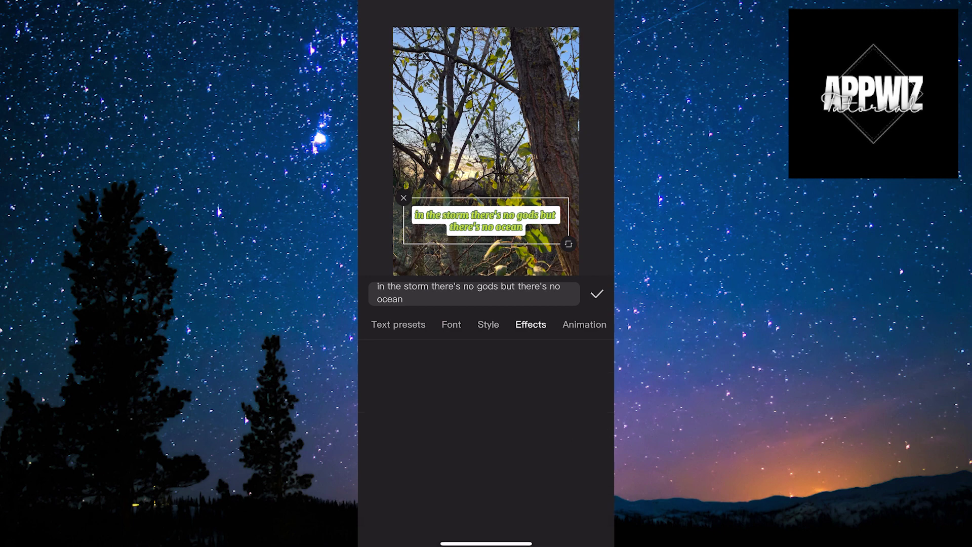
{"action": "left_click", "coordinate": [597, 293]}
- Scrub to the 4-second mark to check the next green lyric caption
{"action": "left_click_drag", "start_coordinate": [547, 380], "coordinate": [456, 380]}
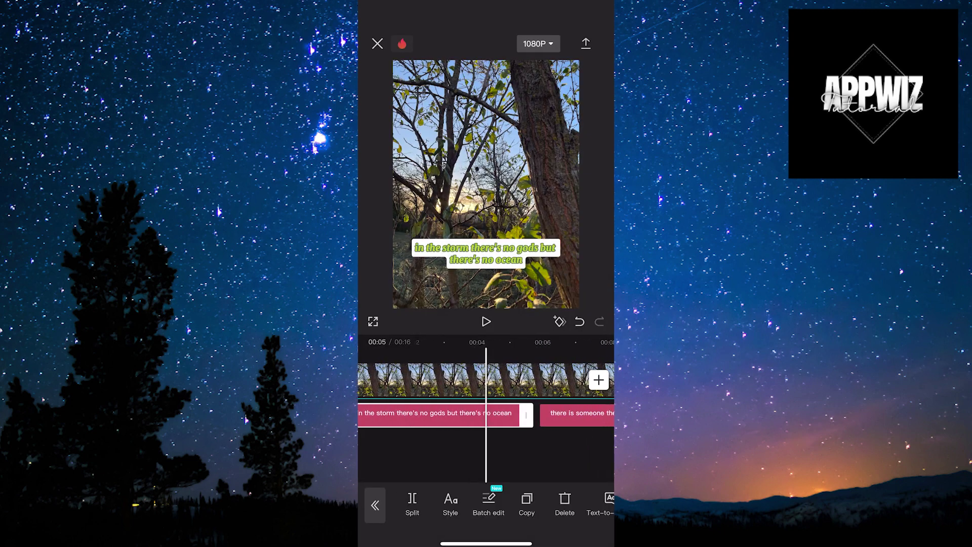
{"action": "mouse_move", "coordinate": [532, 379]}
{"action": "left_mouse_down"}
{"action": "mouse_move", "coordinate": [426, 379]}
{"action": "mouse_move", "coordinate": [524, 380]}
{"action": "left_mouse_up"}
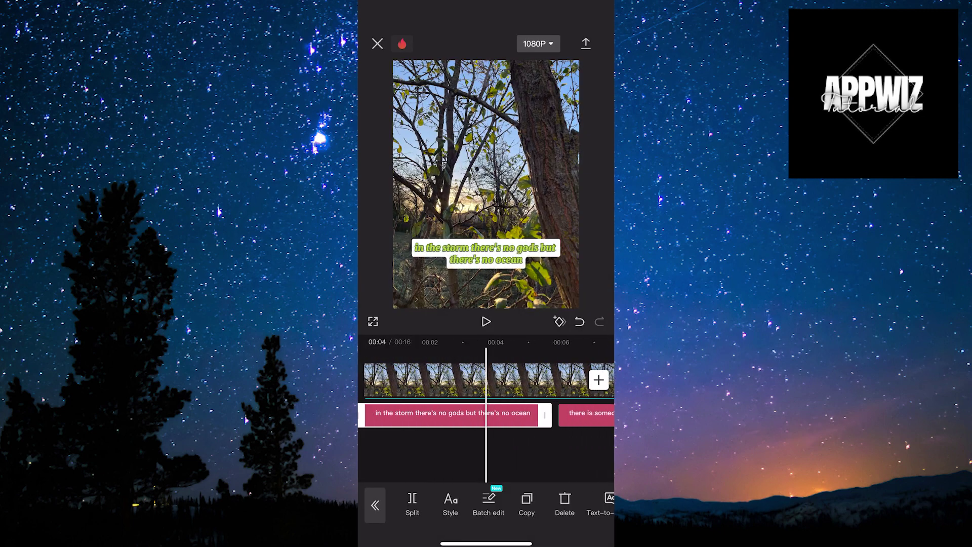